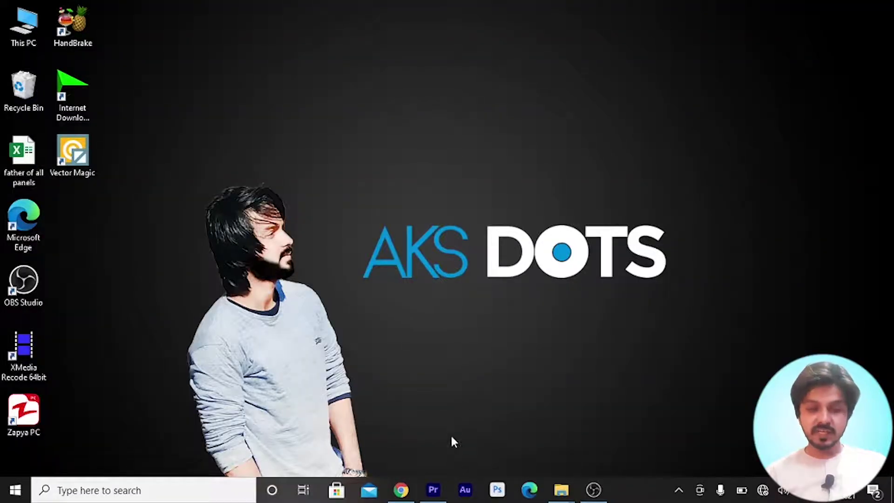
Step: Bring up the Premiere Pro project and select the sequence's clips on V1/A1 to inspect them
{"action": "left_click", "coordinate": [440, 491]}
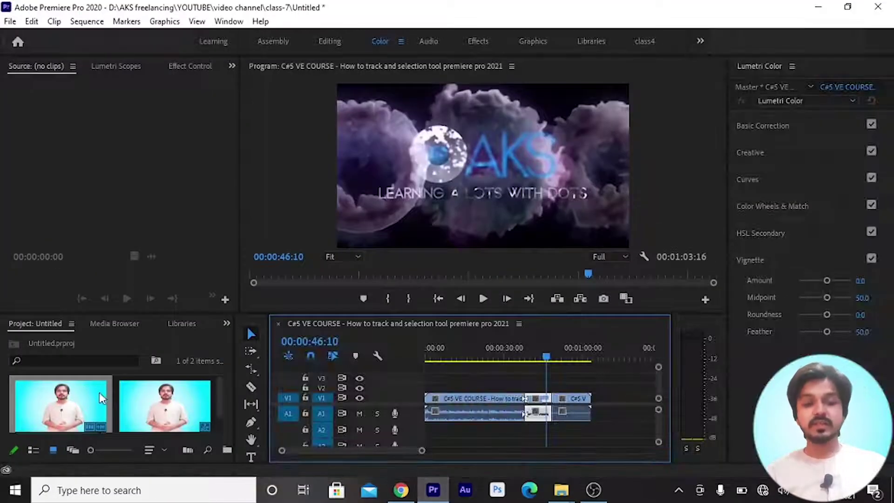
{"action": "left_click", "coordinate": [489, 397]}
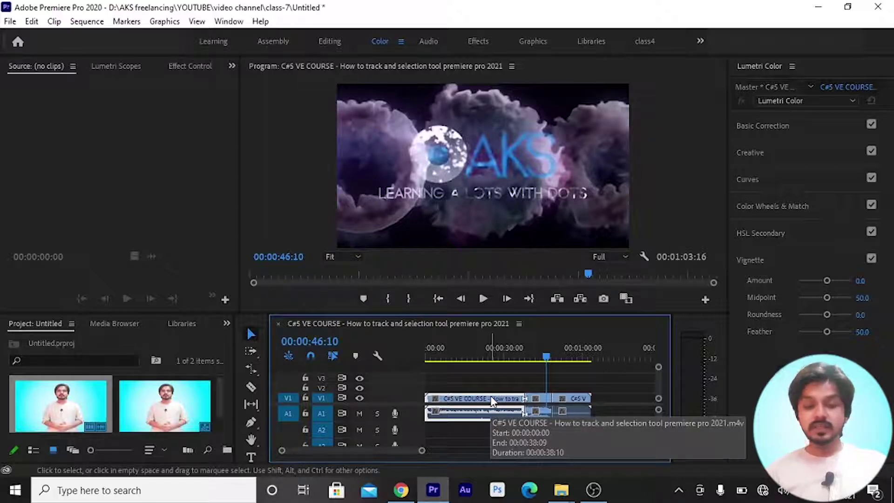
{"action": "left_click", "coordinate": [534, 413]}
{"action": "left_click", "coordinate": [579, 409]}
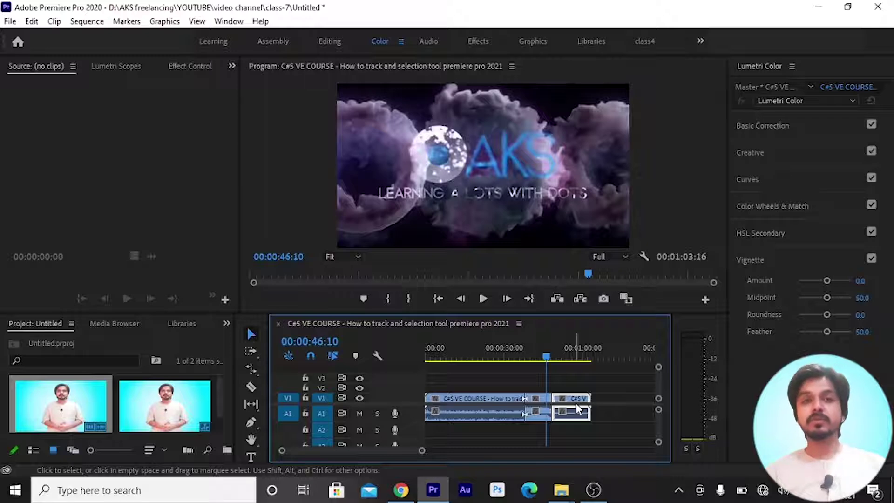
{"action": "mouse_move", "coordinate": [577, 409]}
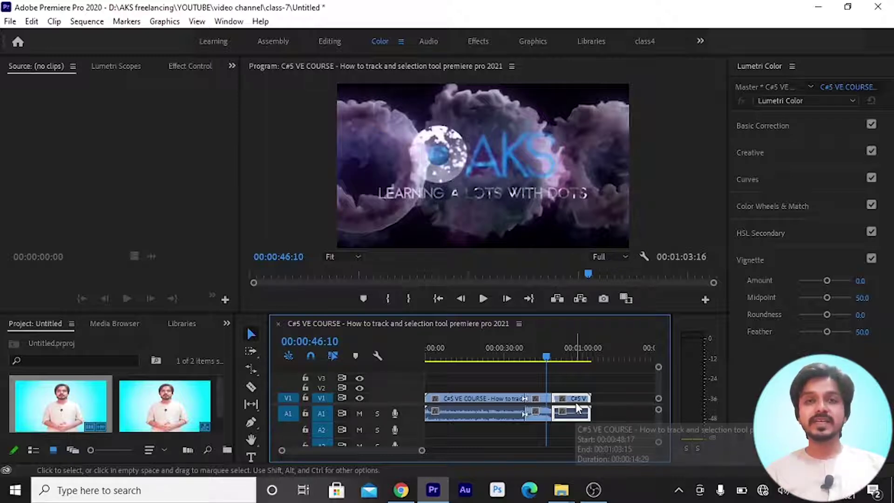
Step: Pick the Slip Tool, zoom the timeline in, and save the project with Ctrl+S
{"action": "left_click", "coordinate": [251, 404]}
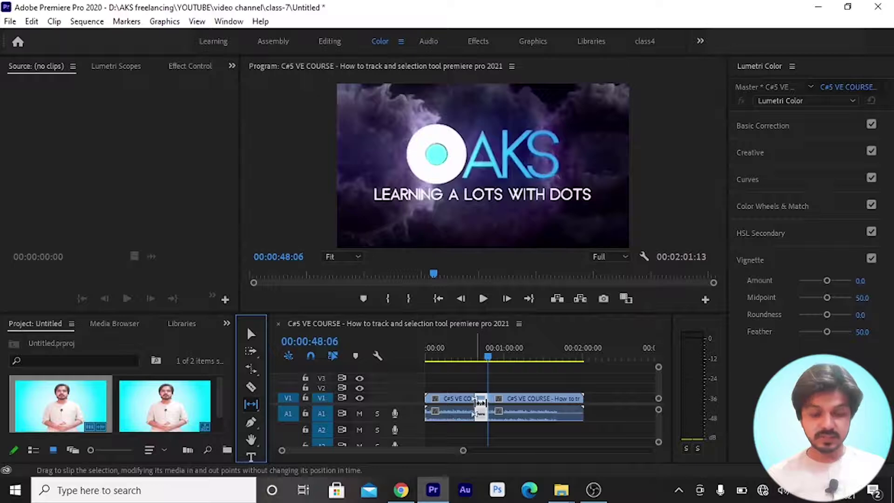
{"action": "key", "text": "equal"}
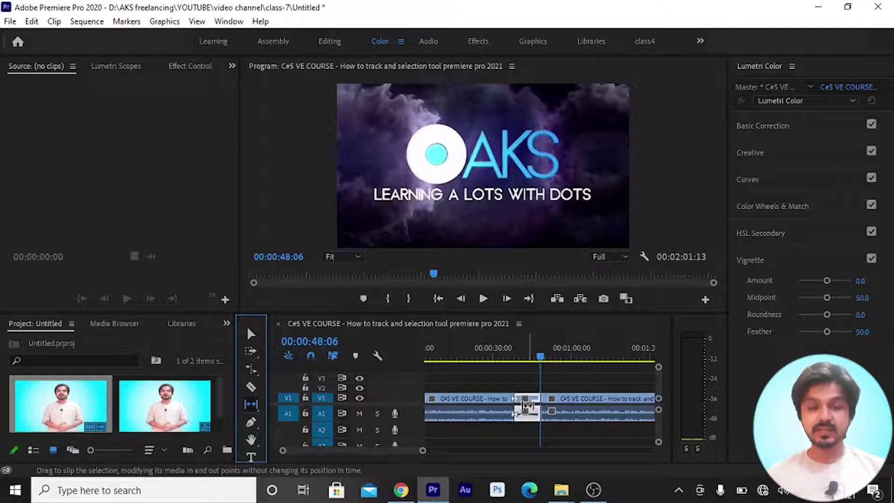
{"action": "key", "text": "ctrl+s"}
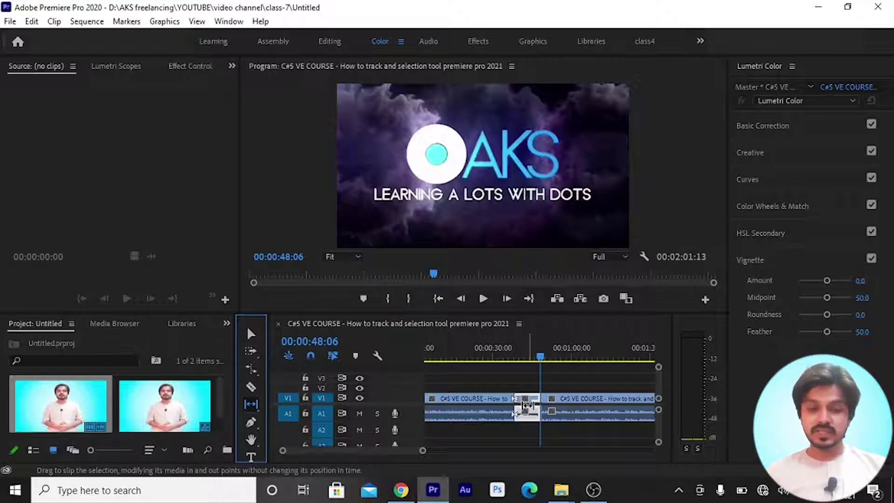
Step: Slip the short middle clip's footage leftward, then return to Selection and park the playhead on it
{"action": "left_click", "coordinate": [527, 405]}
{"action": "left_click_drag", "start_coordinate": [527, 405], "coordinate": [487, 405]}
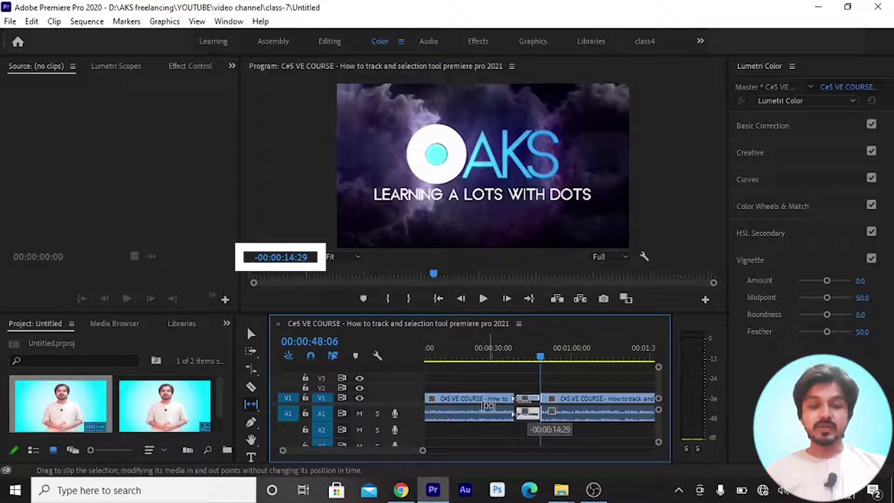
{"action": "left_click_drag", "start_coordinate": [488, 406], "coordinate": [488, 405]}
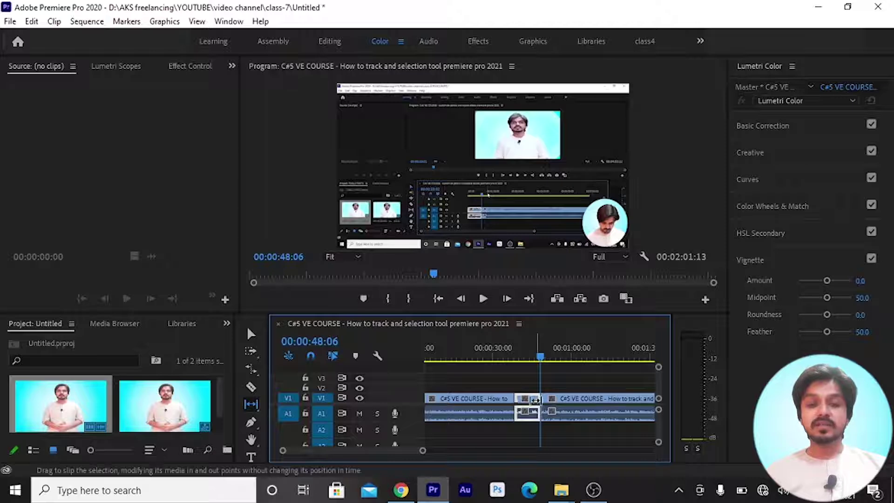
{"action": "key", "text": "v"}
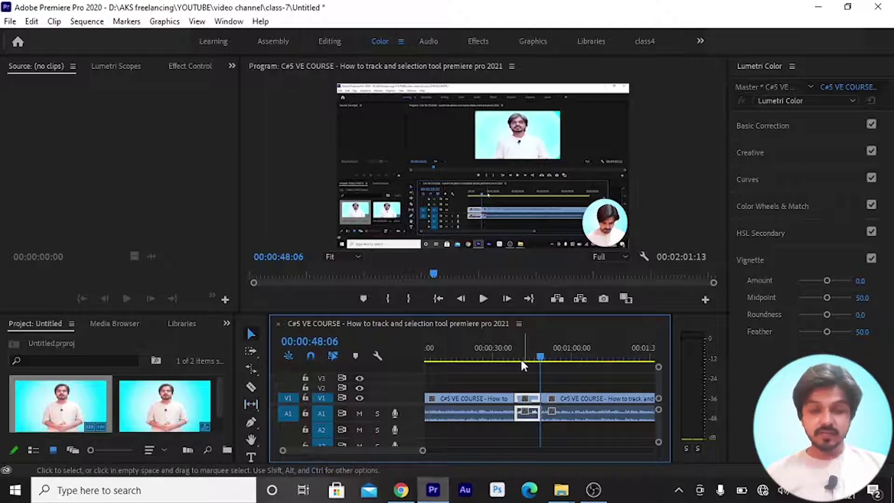
{"action": "left_click_drag", "start_coordinate": [521, 358], "coordinate": [529, 362]}
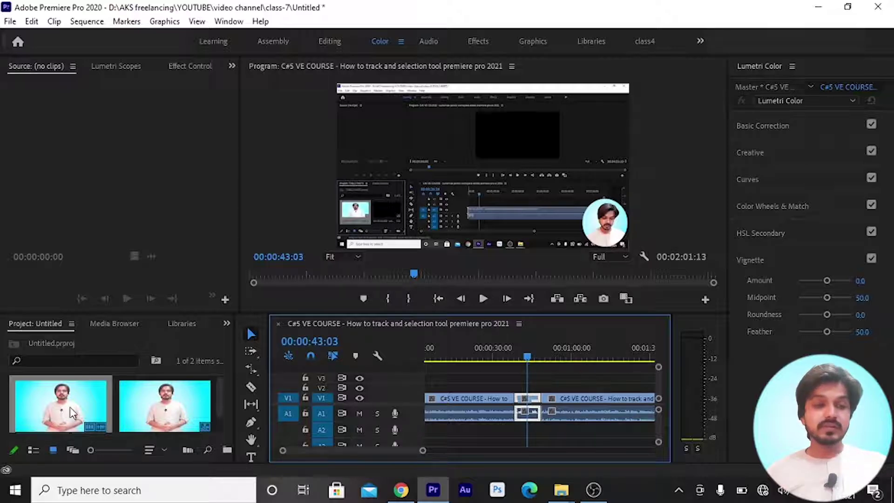
Step: Load the first bin clip in the Source Monitor and mark an in point and an out point at 00:03:23:06
{"action": "double_click", "coordinate": [70, 412]}
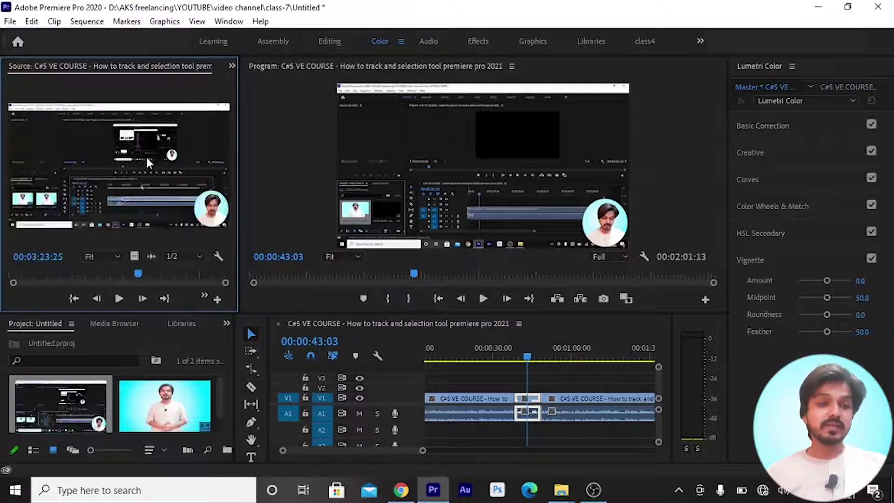
{"action": "left_click", "coordinate": [114, 278]}
{"action": "key", "text": "i"}
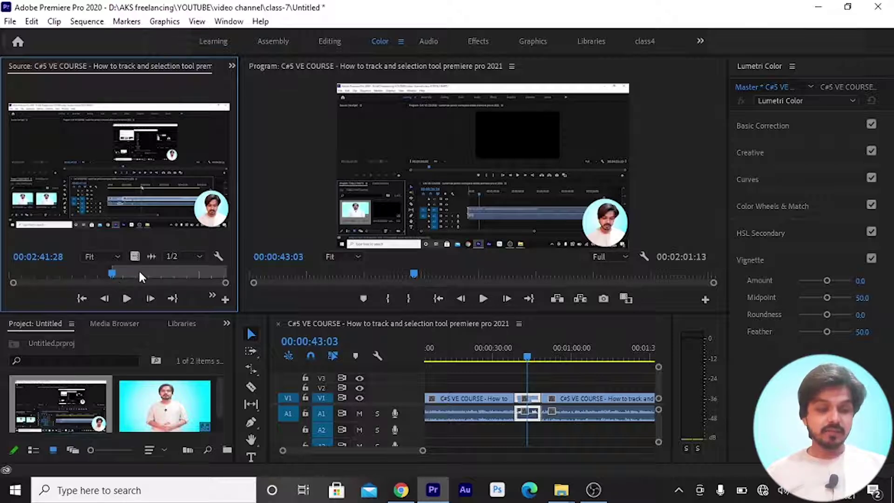
{"action": "left_click", "coordinate": [138, 274]}
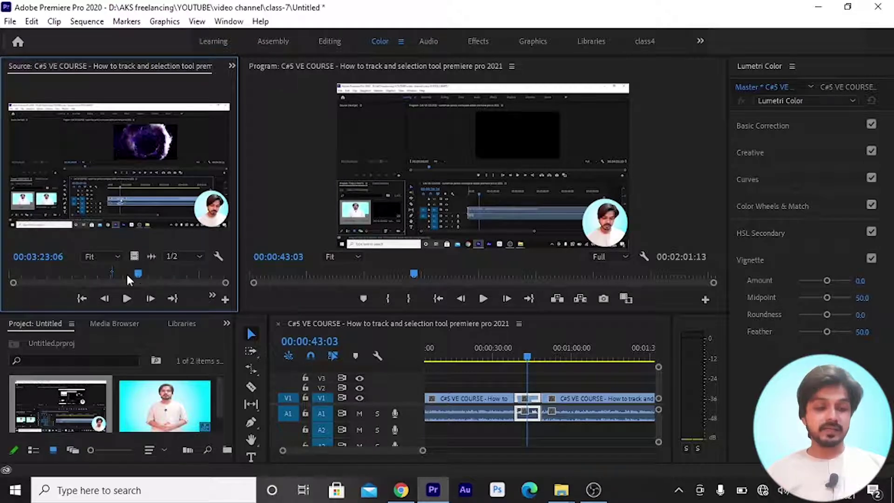
{"action": "key", "text": "o"}
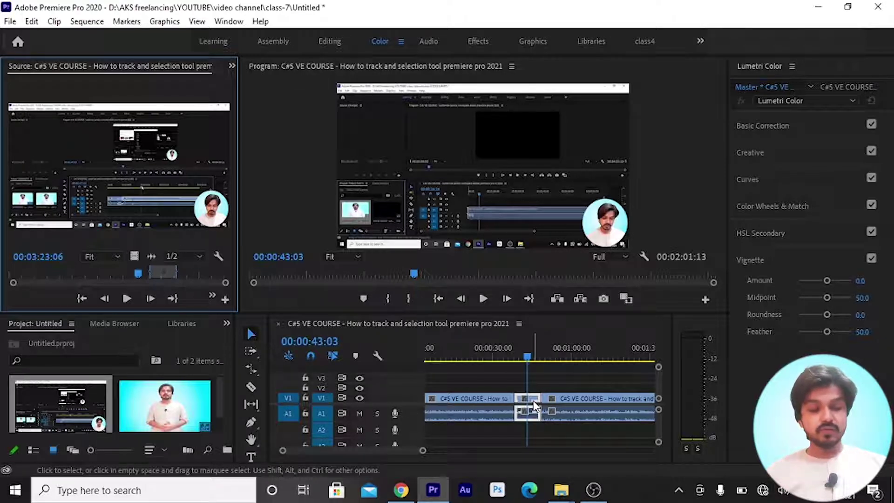
Step: Slip the short clip's footage forward with the Slip Tool (Y) and scrub the source view to check it
{"action": "key", "text": "y"}
{"action": "mouse_move", "coordinate": [534, 406]}
{"action": "left_mouse_down"}
{"action": "mouse_move", "coordinate": [576, 406]}
{"action": "mouse_move", "coordinate": [558, 405]}
{"action": "left_mouse_up"}
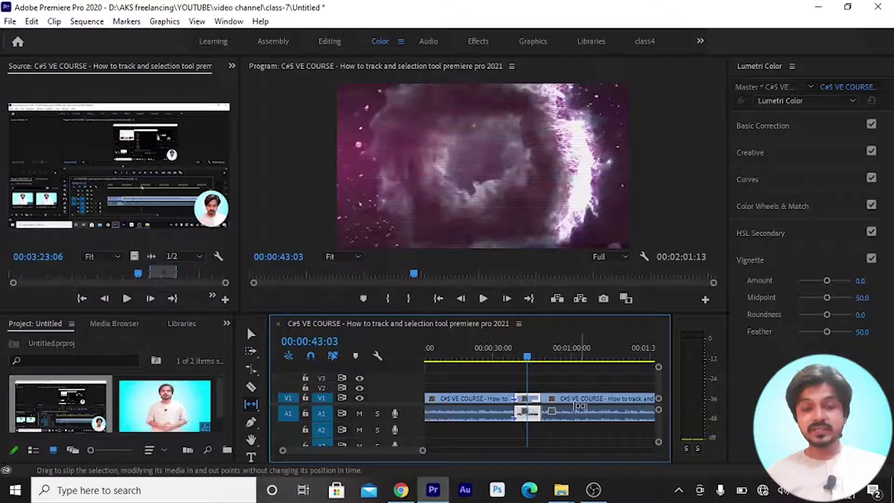
{"action": "left_click_drag", "start_coordinate": [165, 270], "coordinate": [119, 272]}
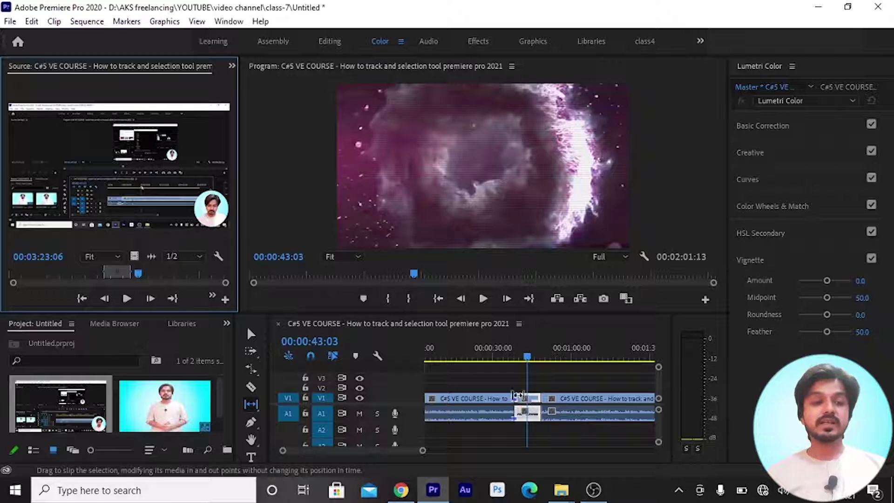
{"action": "mouse_move", "coordinate": [116, 277]}
{"action": "left_mouse_down"}
{"action": "mouse_move", "coordinate": [65, 274]}
{"action": "mouse_move", "coordinate": [176, 274]}
{"action": "left_mouse_up"}
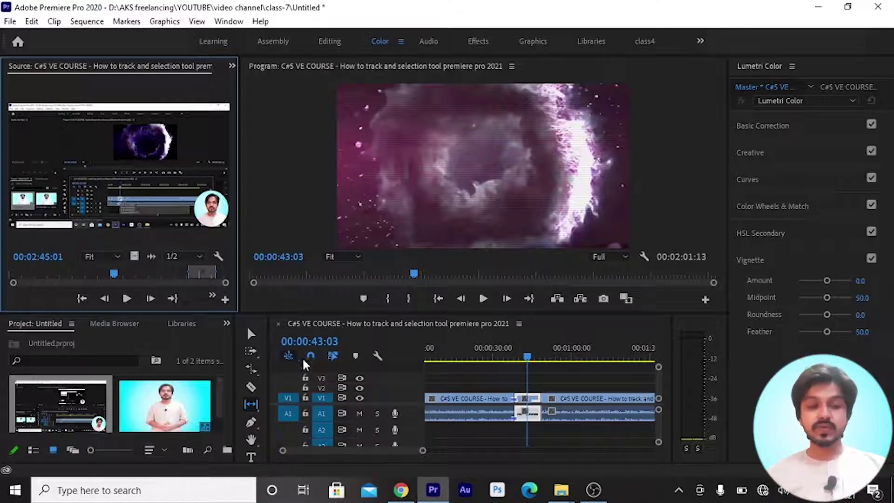
{"action": "left_click_drag", "start_coordinate": [251, 403], "coordinate": [307, 417]}
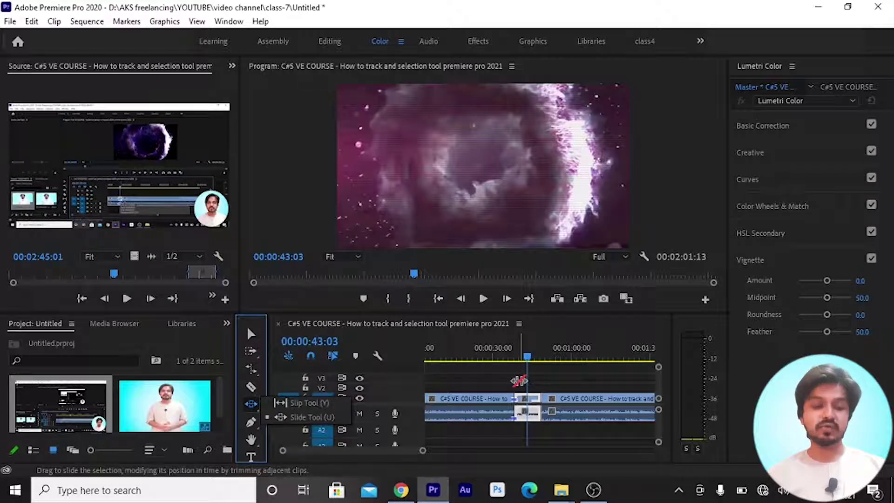
Step: Slide the short clip left along V1/A1 with the Slide Tool, trimming its neighbours to fit
{"action": "key", "text": "minus"}
{"action": "left_click_drag", "start_coordinate": [478, 397], "coordinate": [448, 398]}
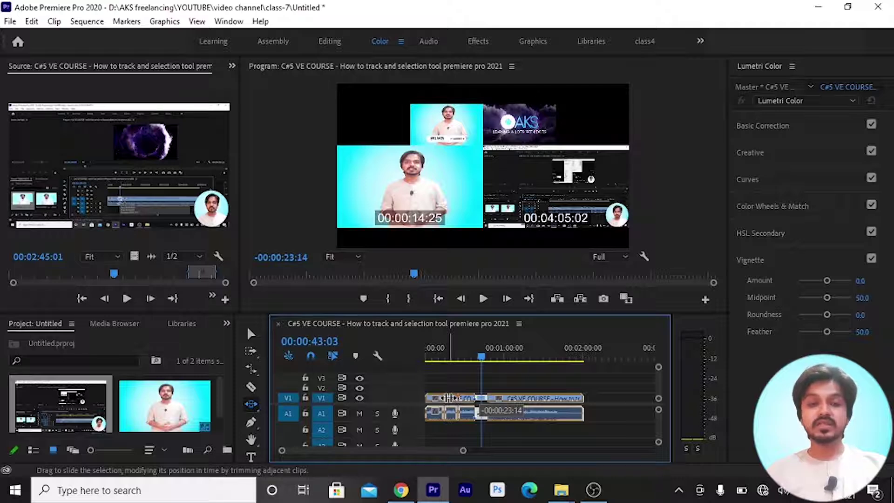
{"action": "left_click_drag", "start_coordinate": [447, 398], "coordinate": [452, 399]}
{"action": "mouse_move", "coordinate": [452, 398]}
{"action": "left_mouse_down"}
{"action": "mouse_move", "coordinate": [494, 397]}
{"action": "mouse_move", "coordinate": [438, 403]}
{"action": "left_mouse_up"}
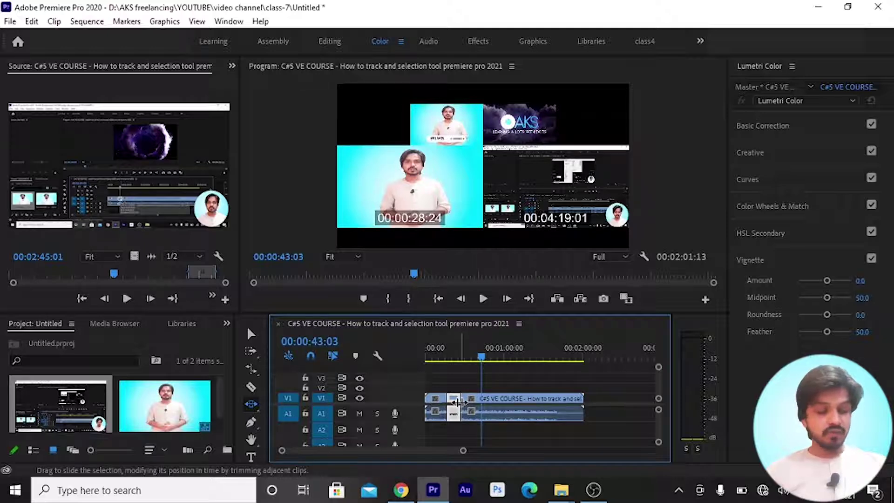
{"action": "left_click_drag", "start_coordinate": [458, 403], "coordinate": [530, 396]}
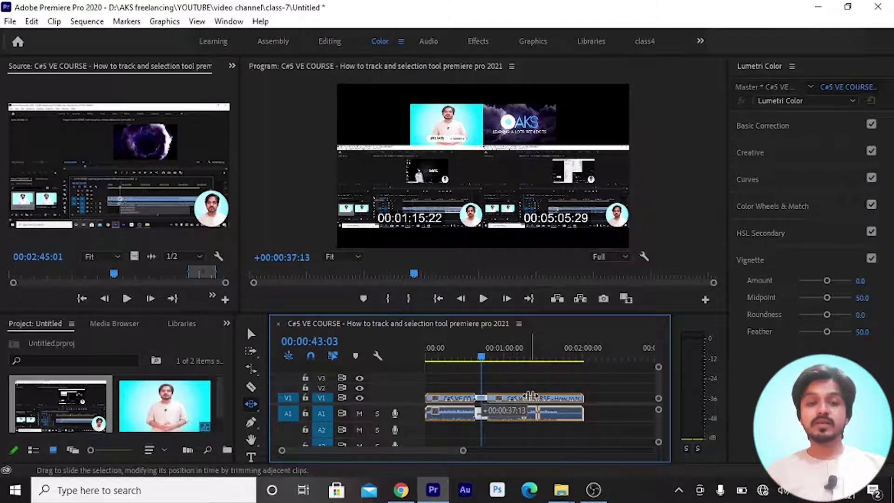
{"action": "left_click_drag", "start_coordinate": [531, 396], "coordinate": [531, 395]}
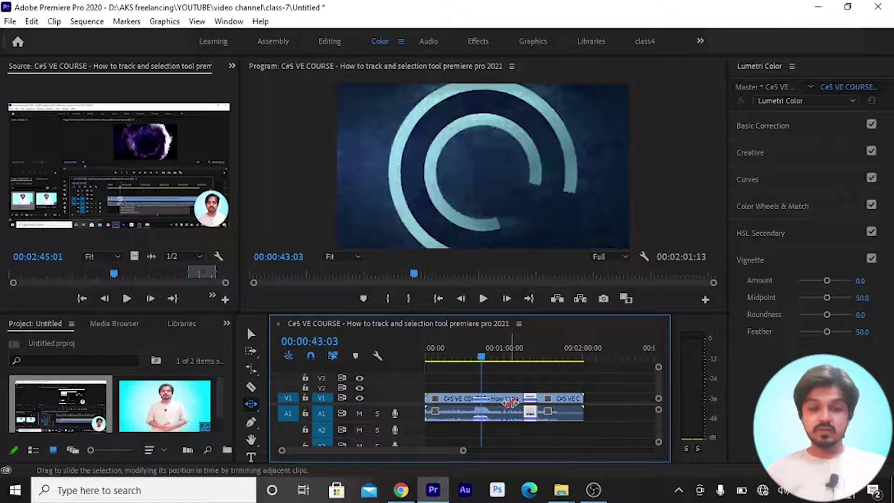
{"action": "left_click_drag", "start_coordinate": [511, 403], "coordinate": [476, 410]}
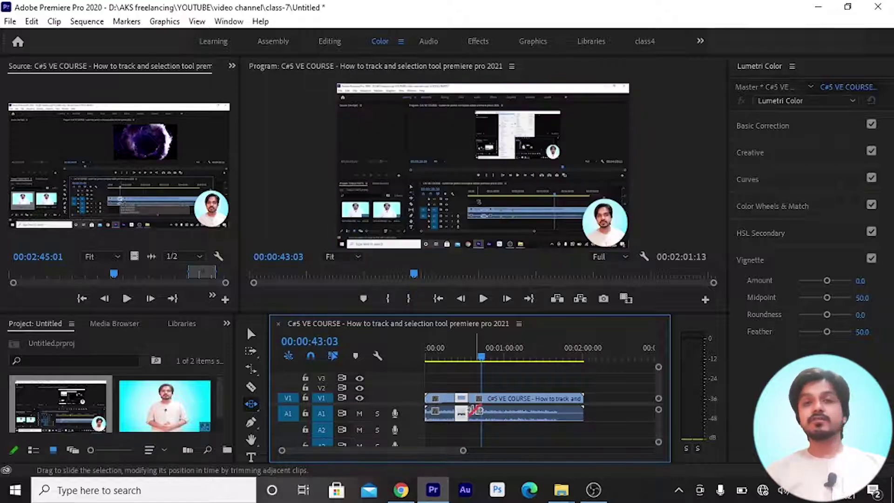